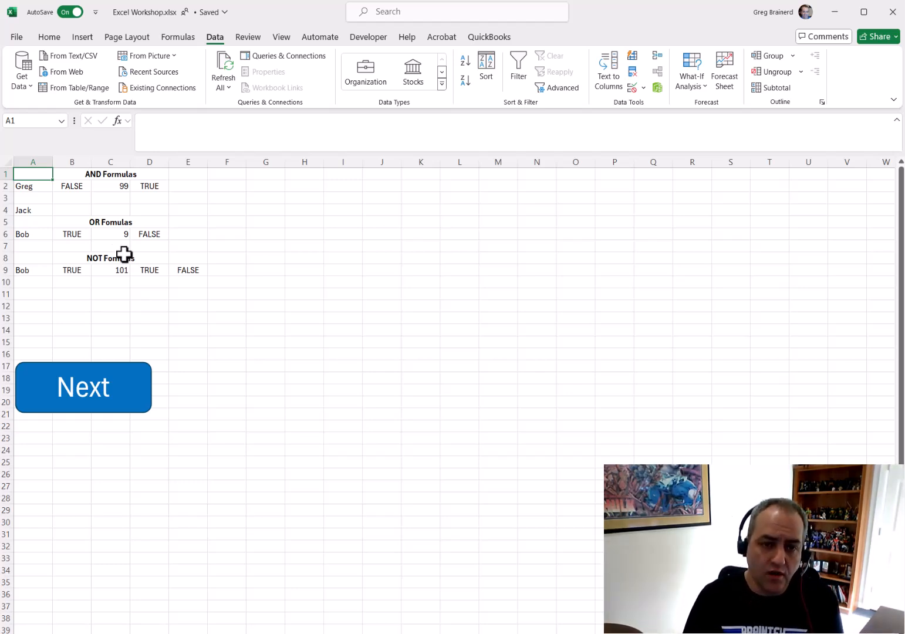
Check the AND formula in B2 and fill the empty cell A3 with the name the formula requires there.
click(73, 186)
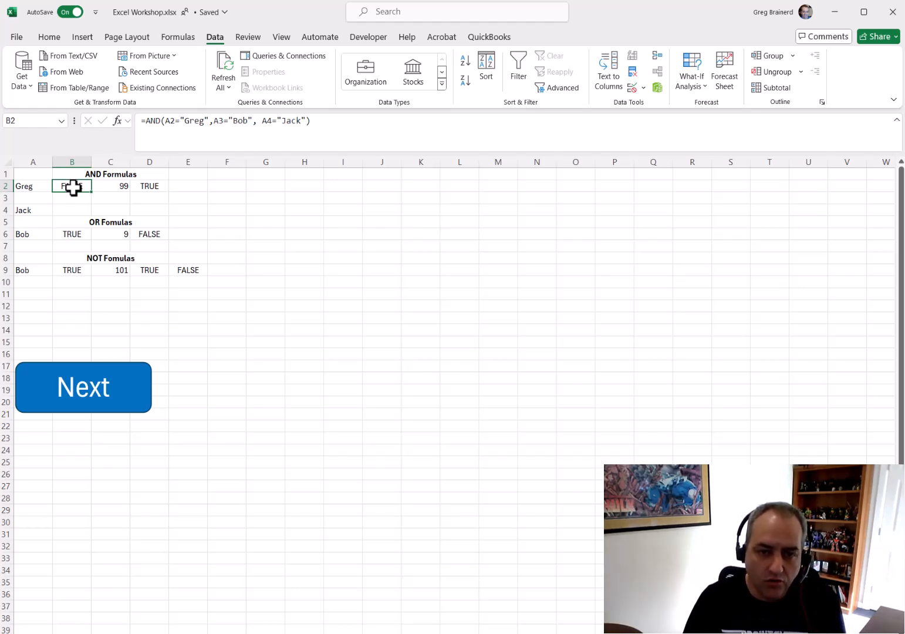
click(34, 199)
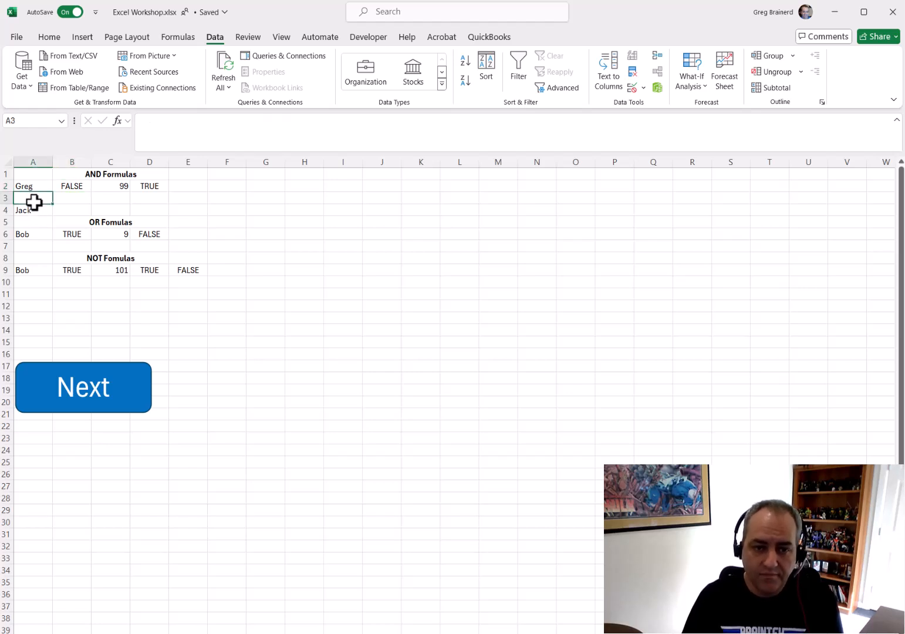
text(Bob)
key(Return)
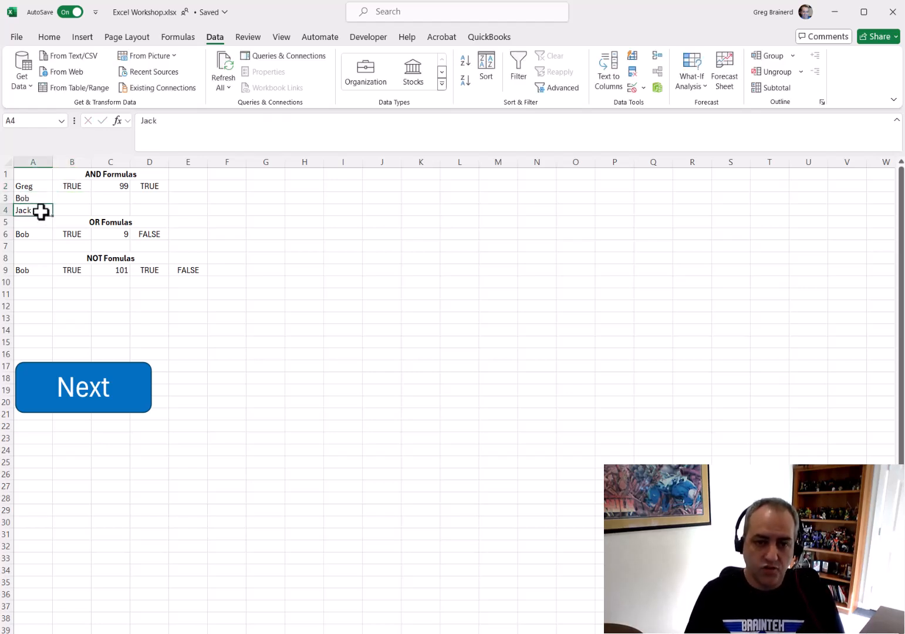
Swap the names in A3 and A4 to test how the AND formula in B2 responds to the wrong order.
key(Up)
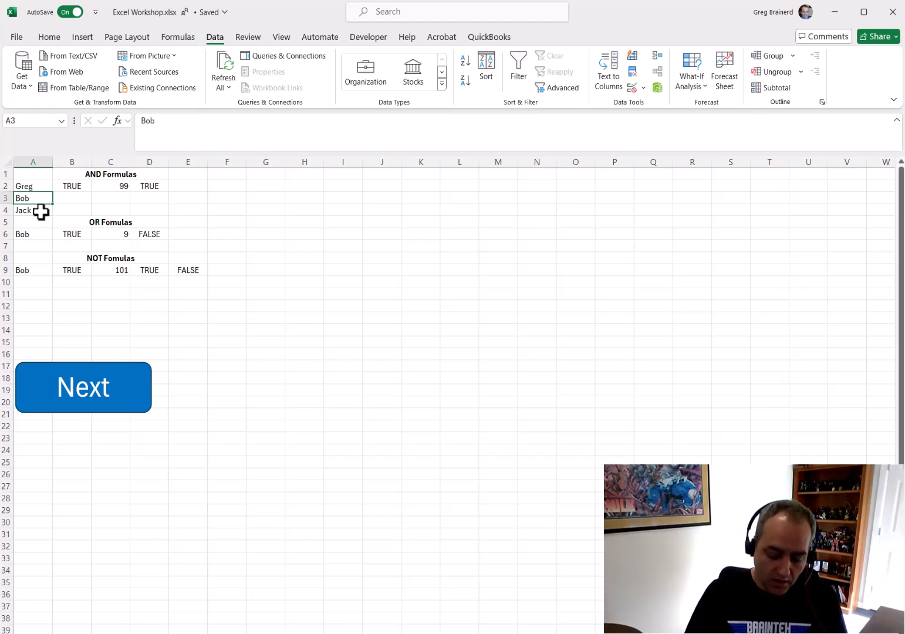
text(Jack)
key(Return)
text(Bob)
key(Return)
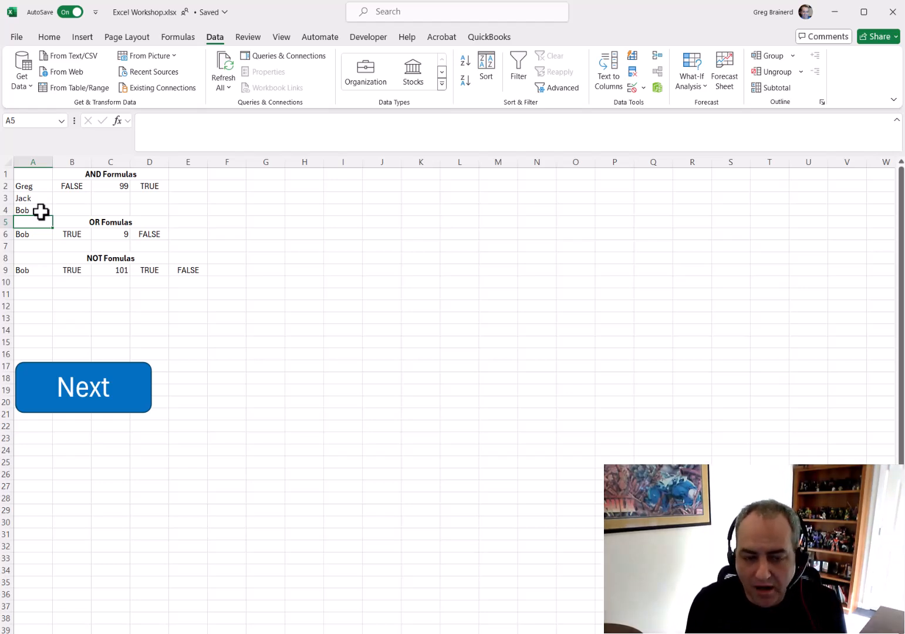
Clear A3, then re-enter the names in A4 and A3 in the order B2's AND formula requires.
key(Up)
key(Up)
key(Delete)
key(Down)
text(Jack)
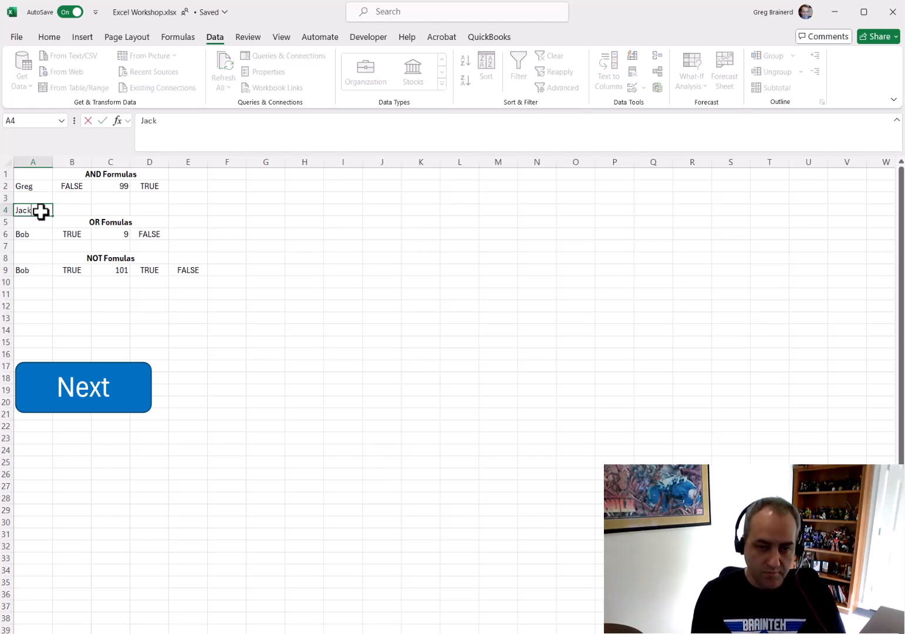
key(Up)
text(Bo)
key(Return)
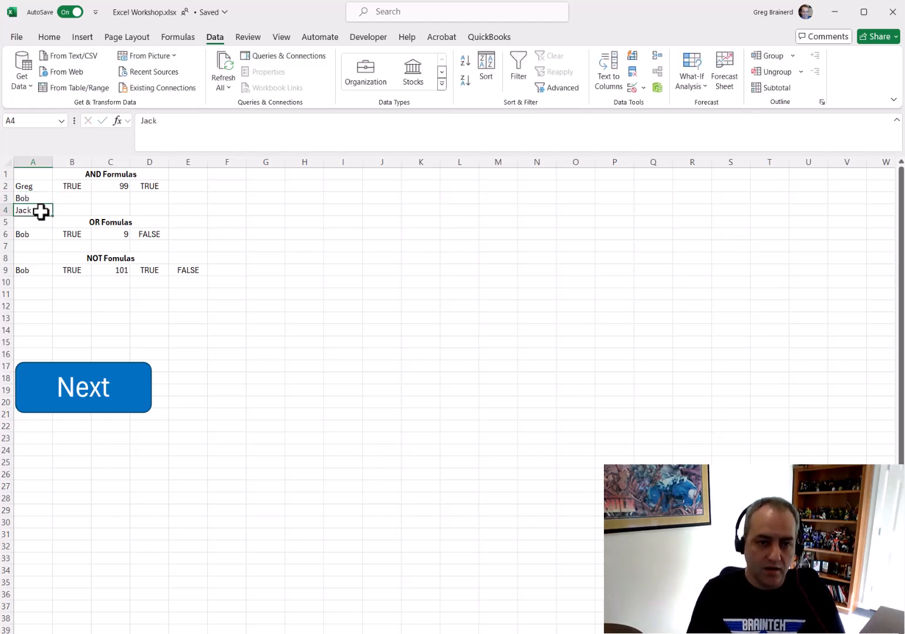
Check the AND formula in D2 and test it by setting C2 to 49.
key(Up)
key(Up)
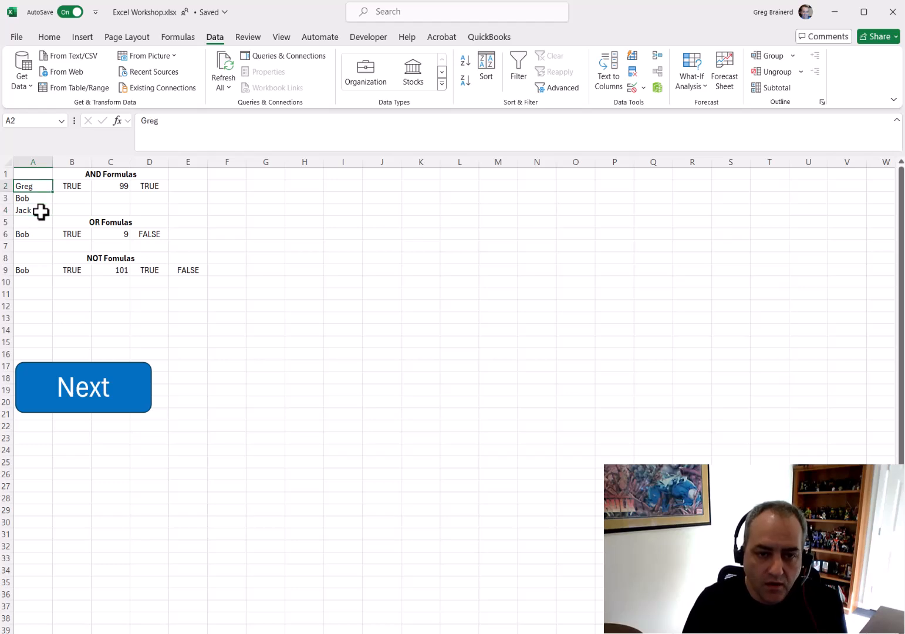
key(Right)
key(Right)
key(Right)
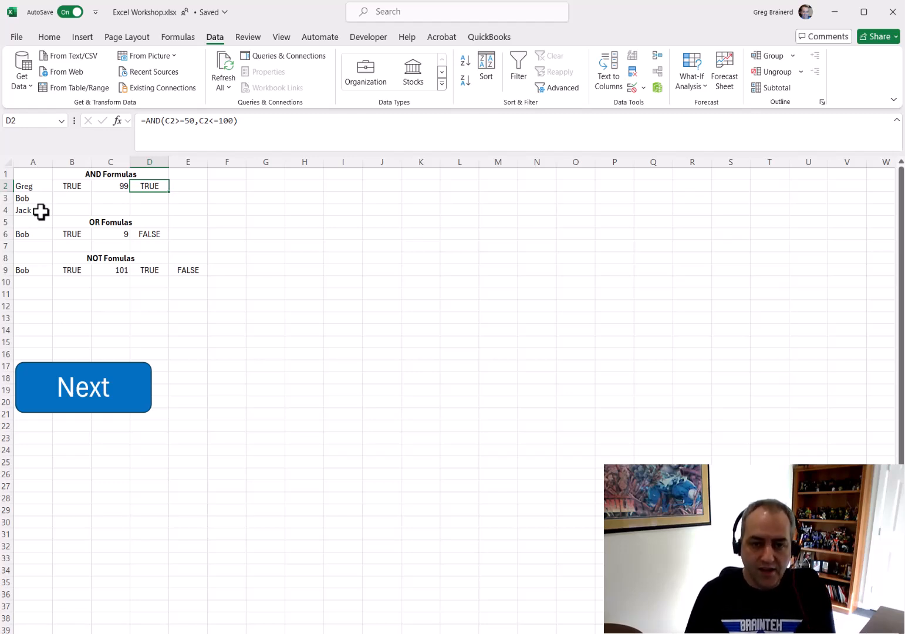
key(Left)
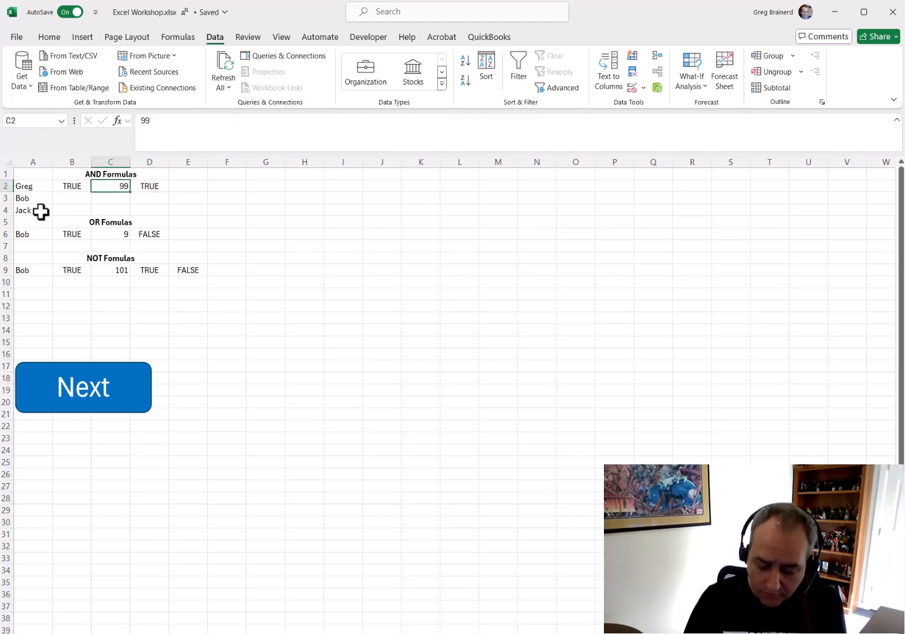
text(49)
key(Return)
key(Up)
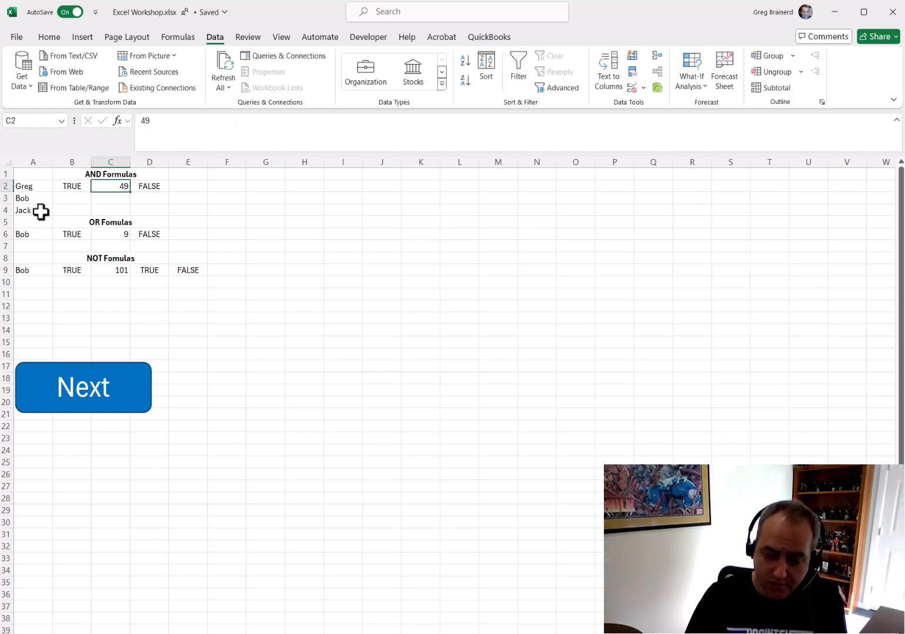
Test D2's AND range formula further by setting C2 to 101, 51 and 50 in turn.
text(101)
key(Return)
key(Up)
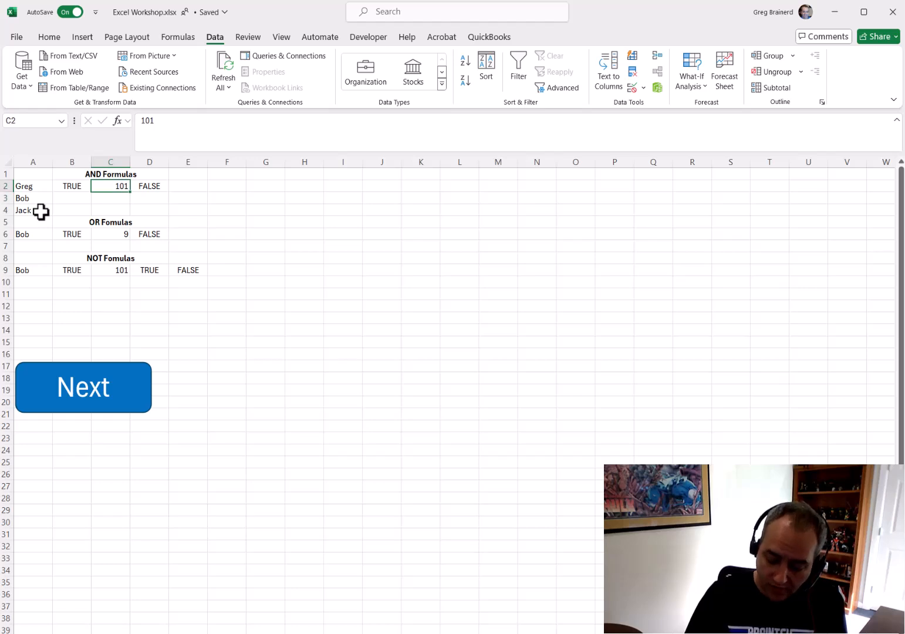
text(51)
key(Return)
key(Up)
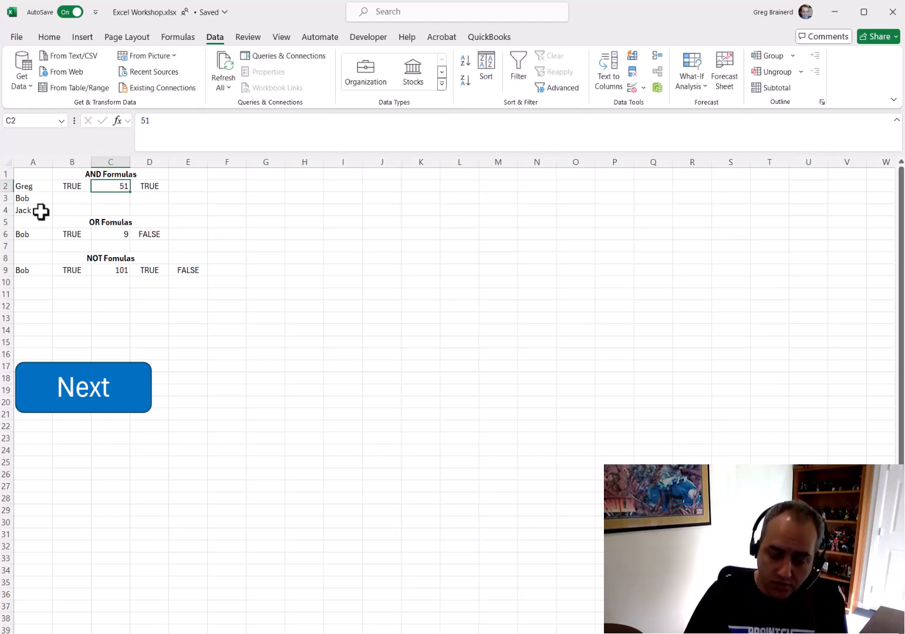
text(50)
key(Return)
key(Up)
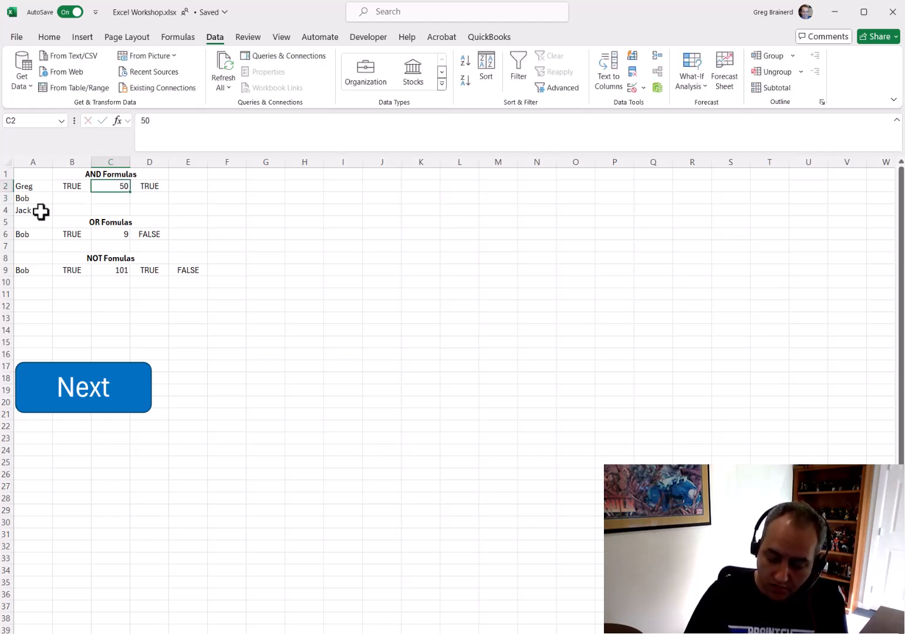
Set C2 to 75 and then to 100 to test D2's upper limit.
text(75)
key(Return)
key(Up)
text(100)
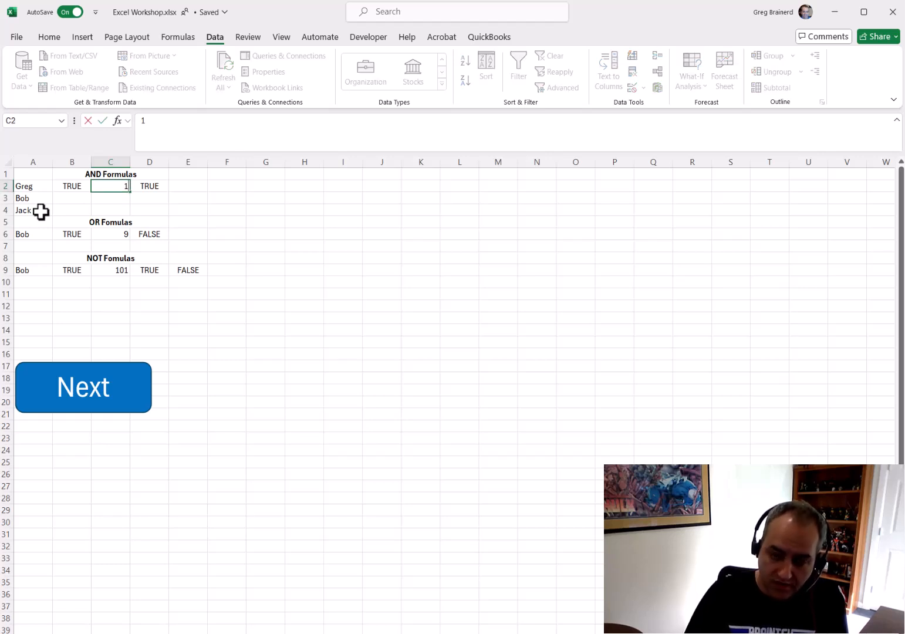
key(Return)
Examine row 6 in the OR section, including the name-matching formula in B6.
key(Down)
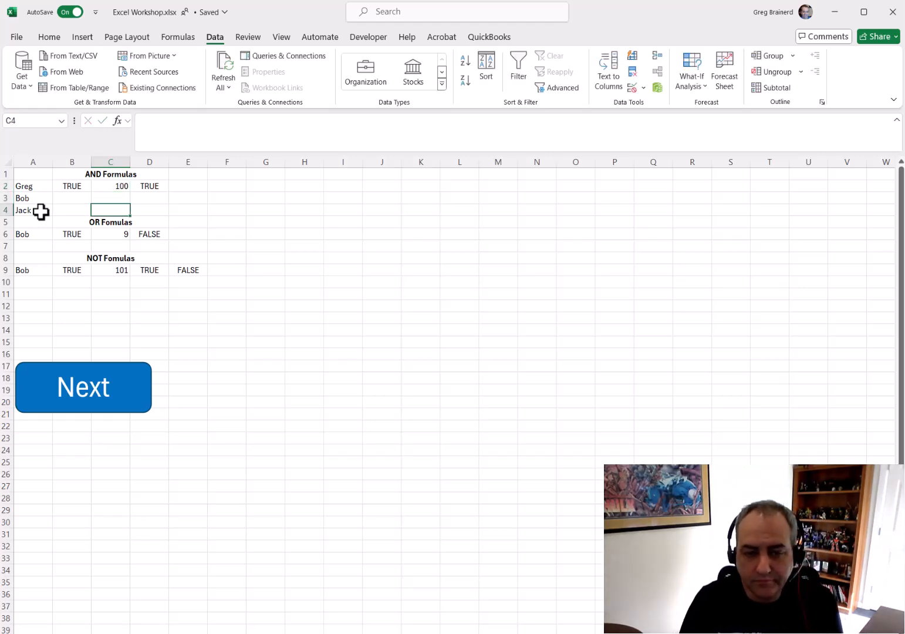
key(Down)
key(Right)
key(Left)
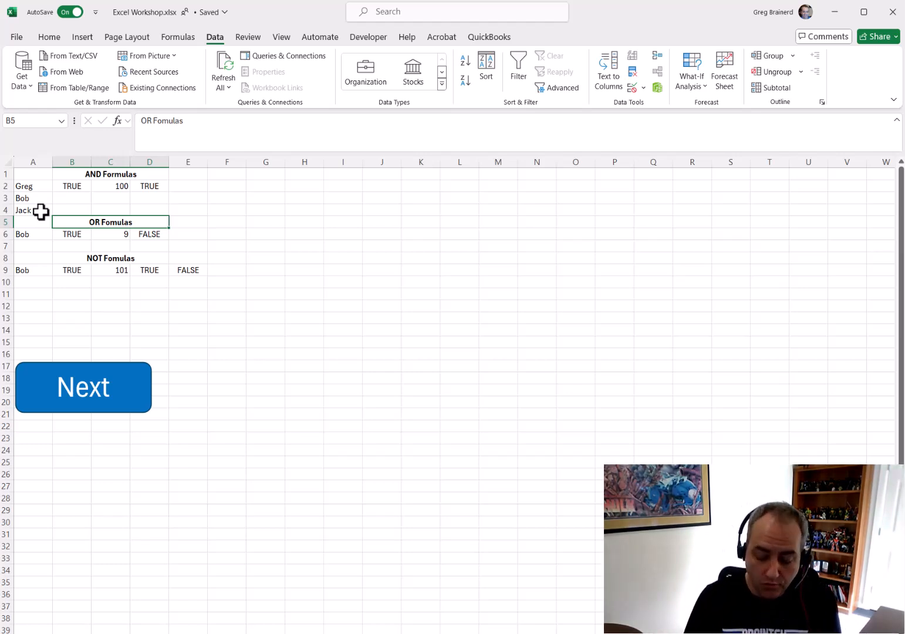
key(Down)
key(Right)
key(Right)
key(Left)
key(Left)
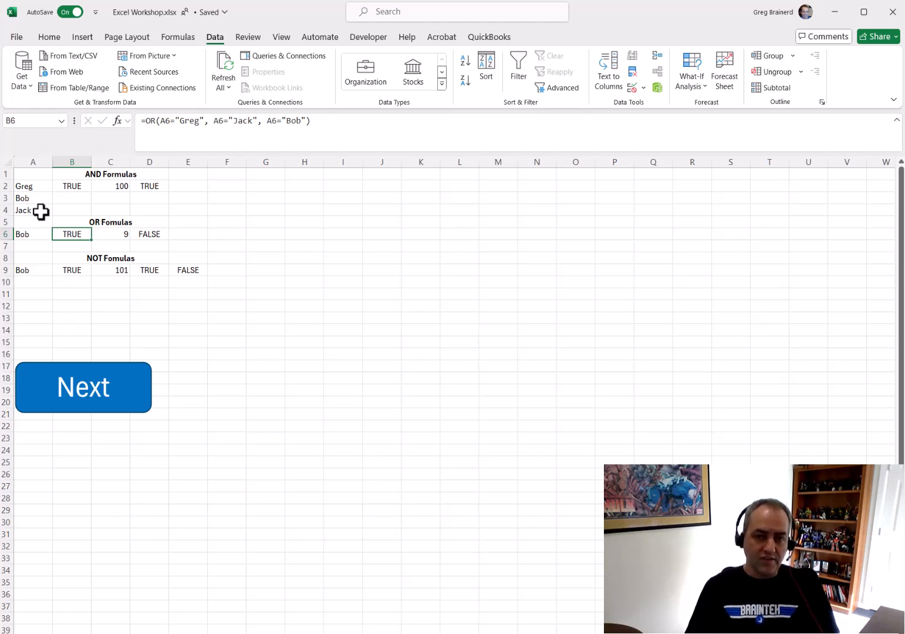
Clear A6 and enter a name that is not listed in B6's OR formula.
key(Left)
key(Delete)
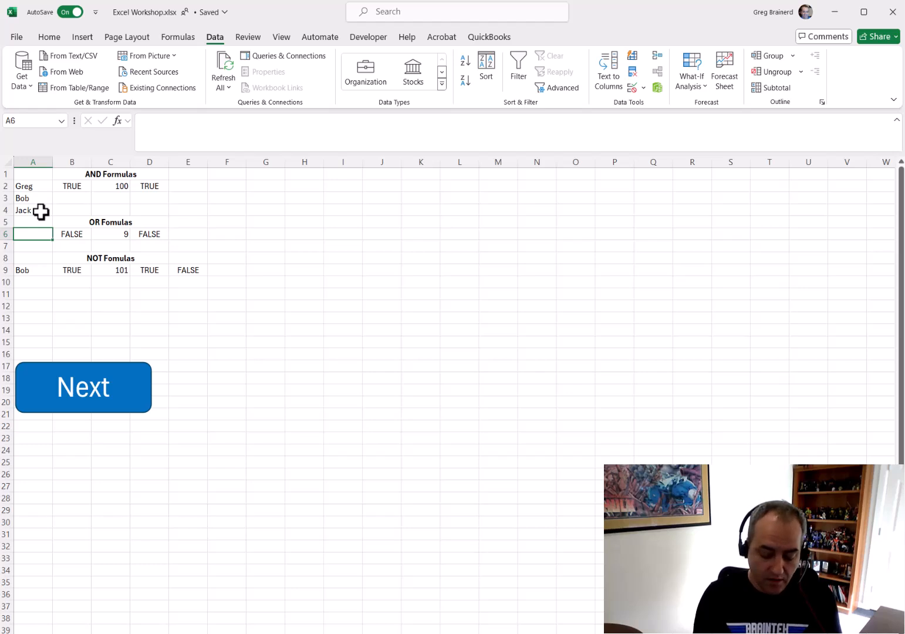
text(Barr)
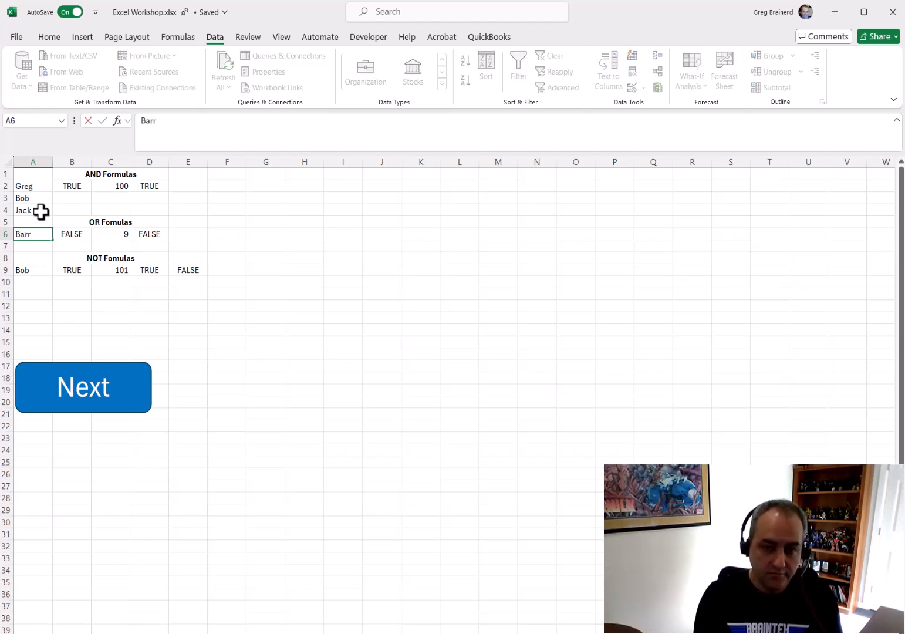
text(y)
key(Return)
Enter the three names from B6's OR formula in A6 one after another, ending with the formula's second name.
key(Up)
text(Greg)
key(Return)
key(Up)
text(Bob)
key(Return)
key(Up)
text(Jack)
key(Return)
Check the OR formula in D6 and test its lower limit by setting C6 to 0.
key(Up)
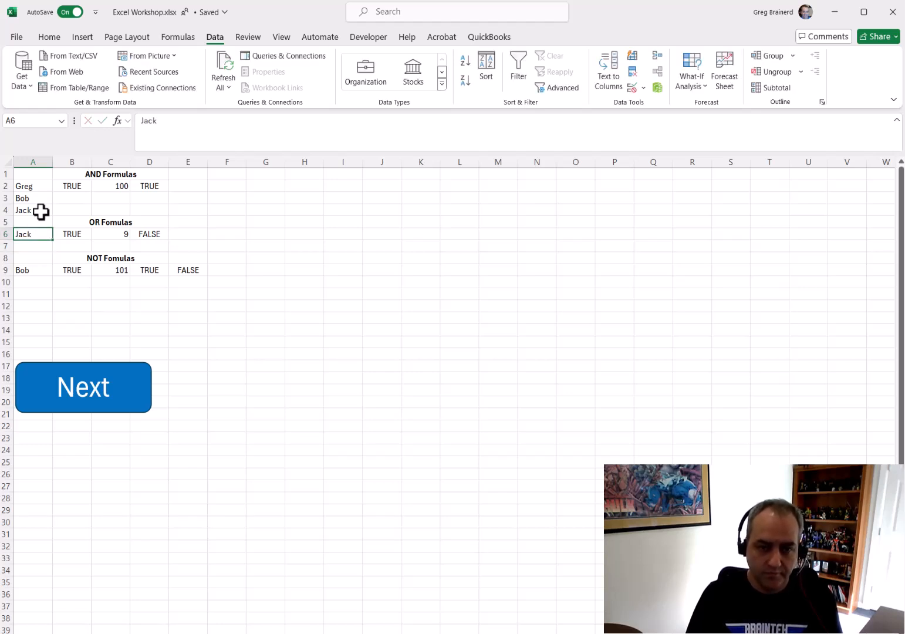
key(Right)
key(Right)
key(Right)
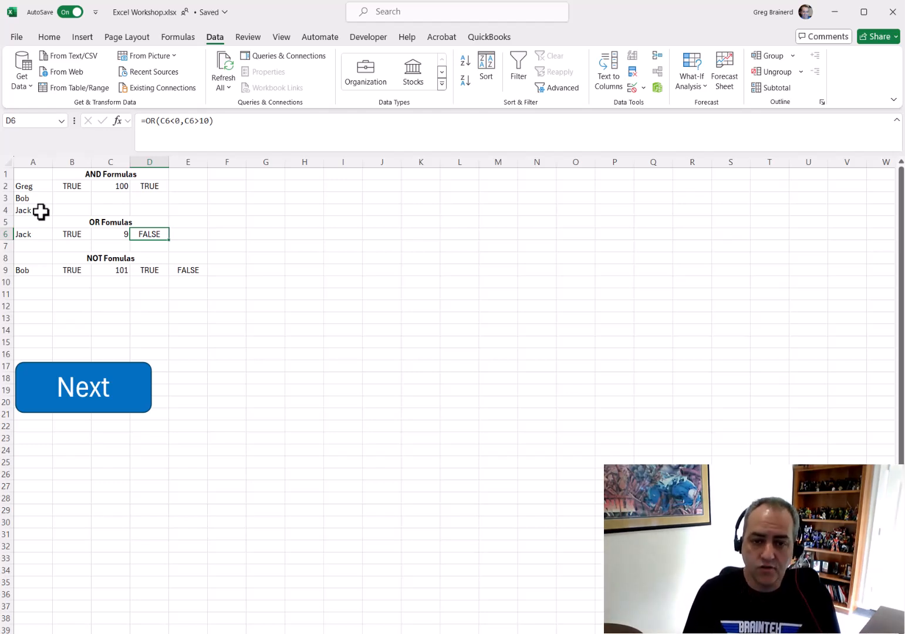
key(Left)
text(0)
key(Return)
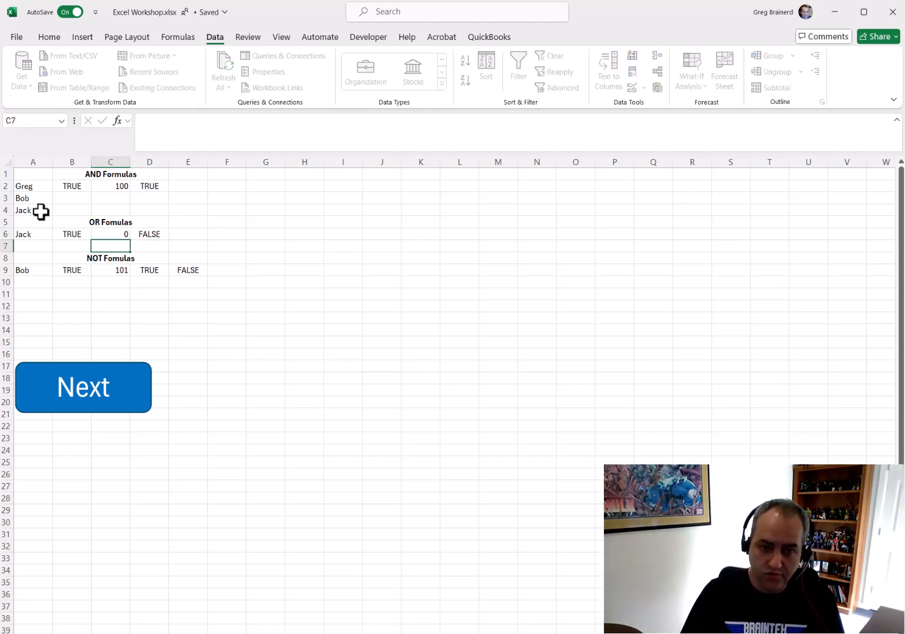
Test both conditions of D6's OR formula by setting C6 to -1 and then to 11.
key(Up)
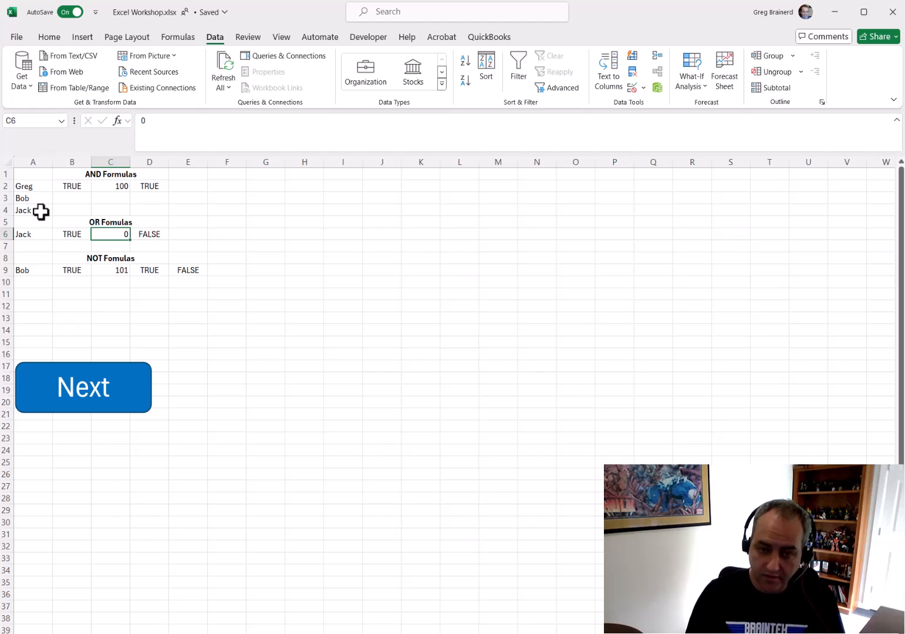
text(-1)
key(Return)
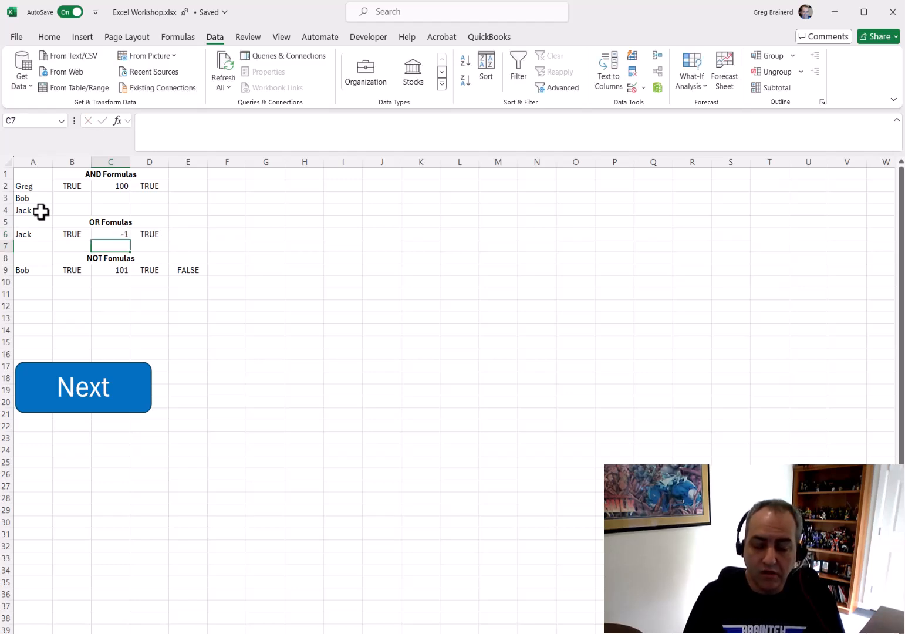
key(Up)
text(11)
key(Return)
Set C6 to 10 and then to 5, and check the OR formula in D6.
key(Up)
text(10)
key(Return)
key(Up)
text(5)
key(ctrl+Return)
key(Right)
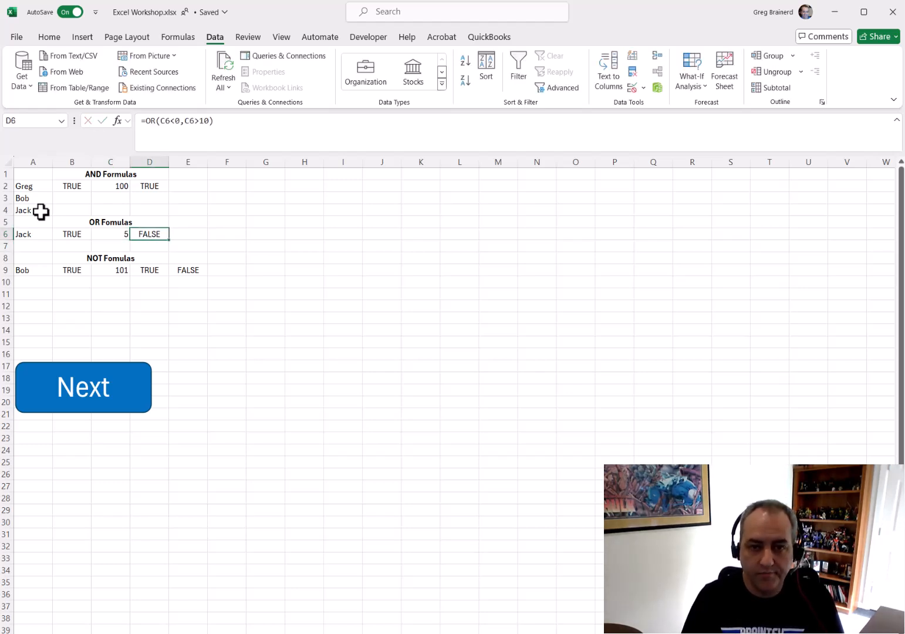
Check the NOT formula in B9 and replace the name in A9 with the one used in A6.
key(Down)
key(Down)
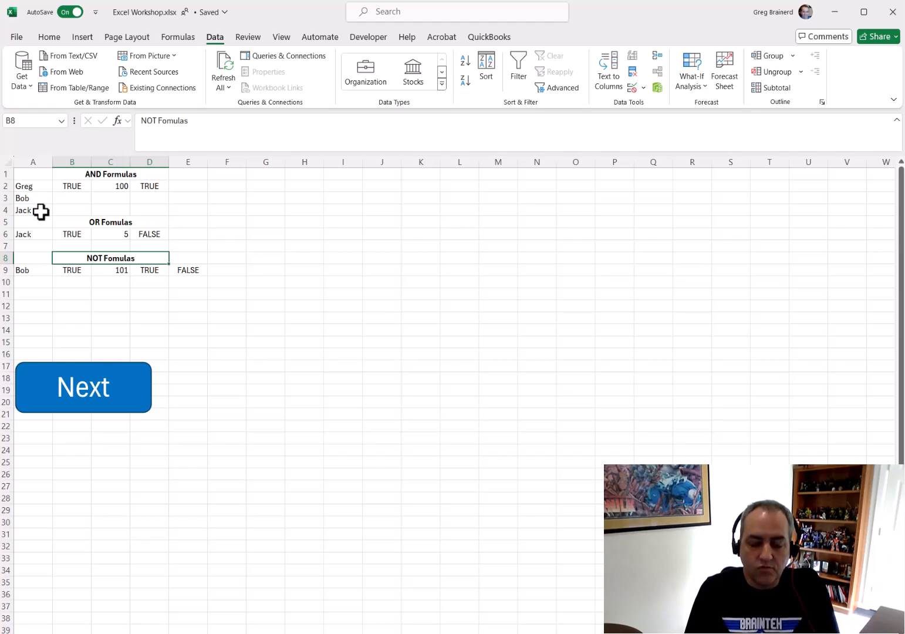
key(Down)
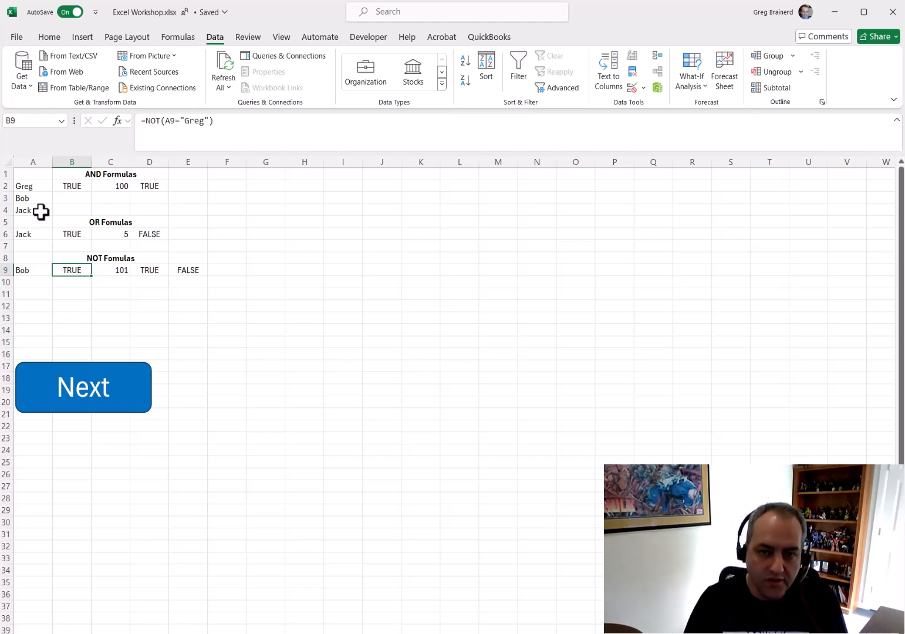
key(Left)
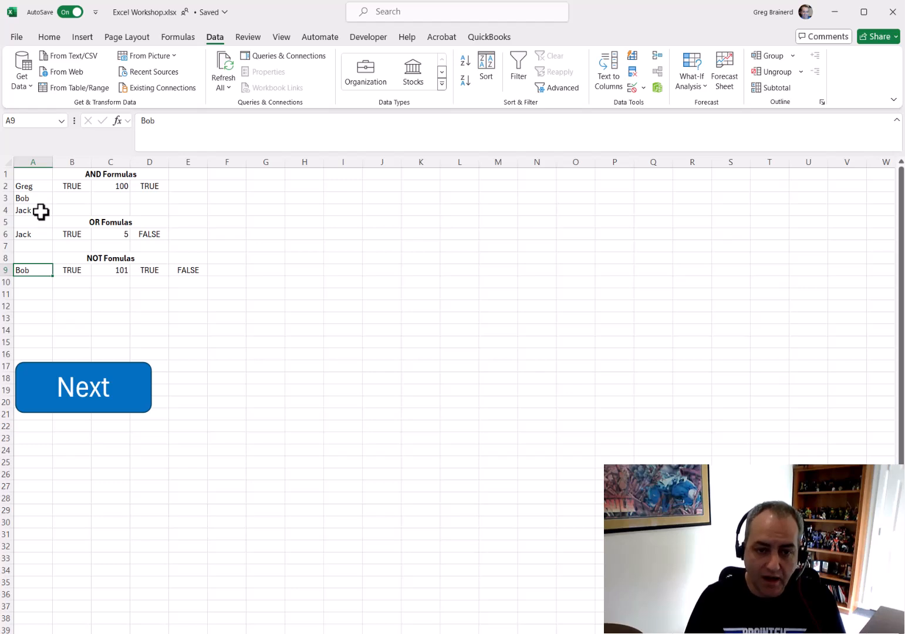
text(Jack)
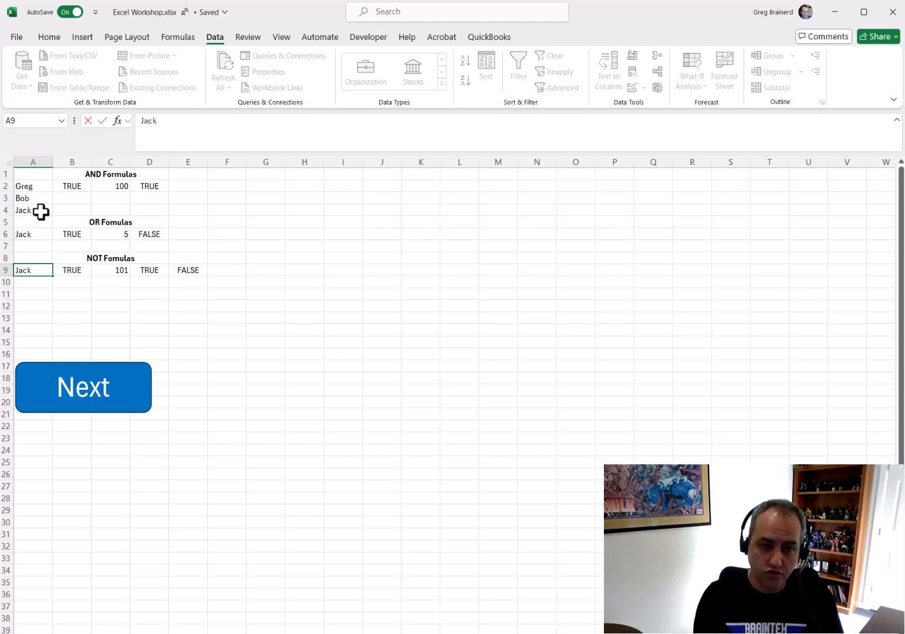
key(Return)
Clear A9 and enter the name that B9's NOT formula excludes.
key(Up)
key(Delete)
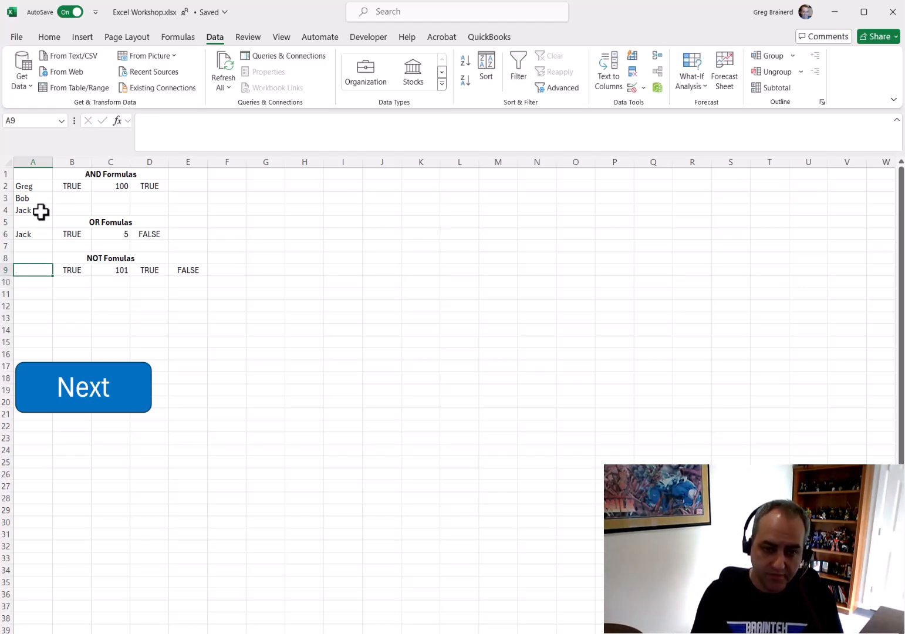
text(Greg)
key(Return)
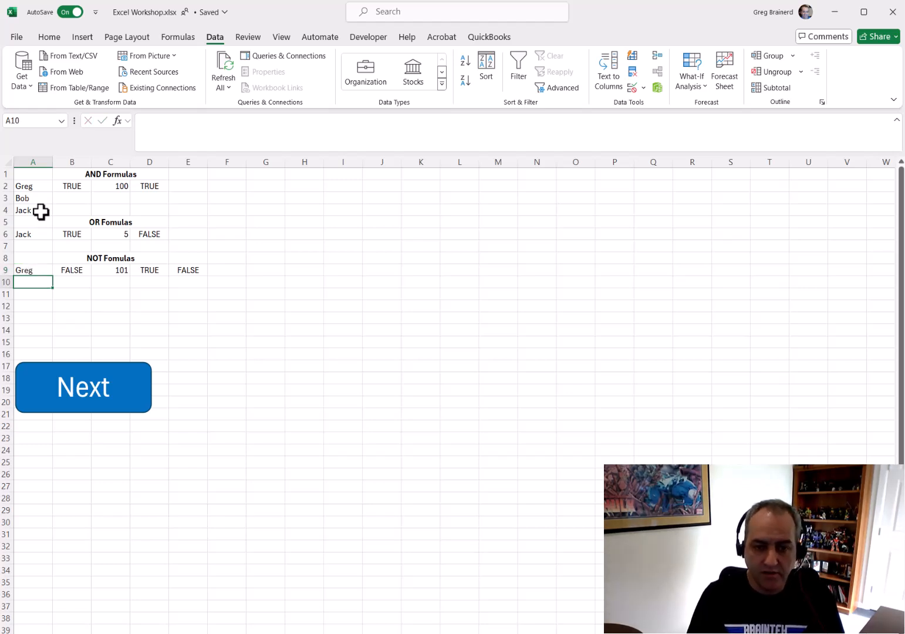
Examine the NOT formulas in B9 and D9, along with the C9 number that D9 tests.
key(Up)
key(Right)
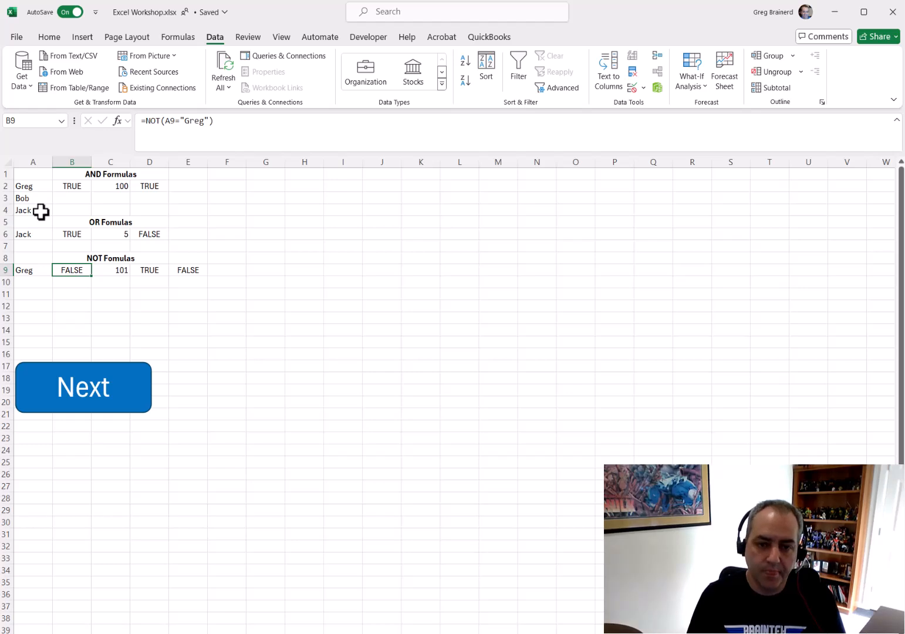
key(Right)
key(Right)
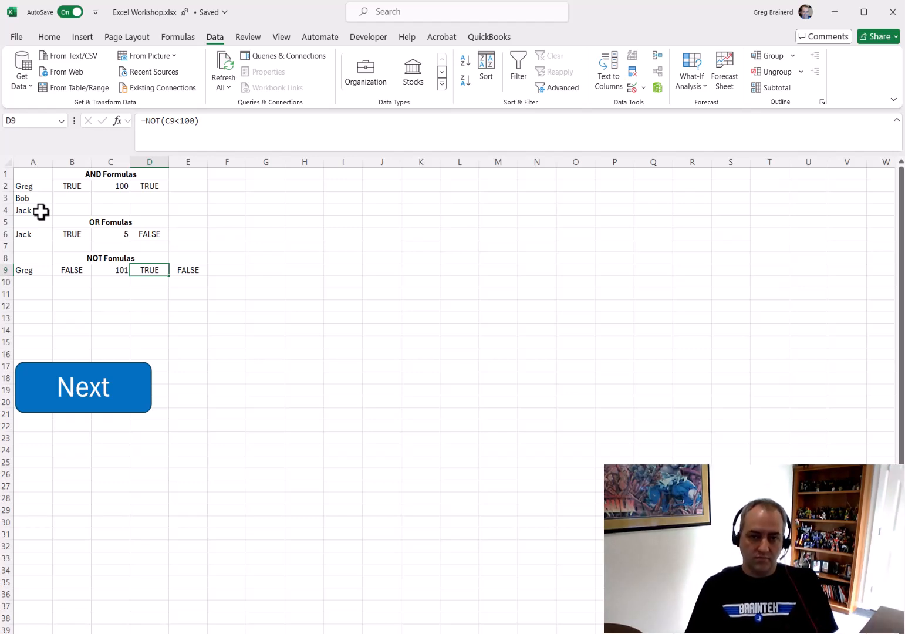
key(Left)
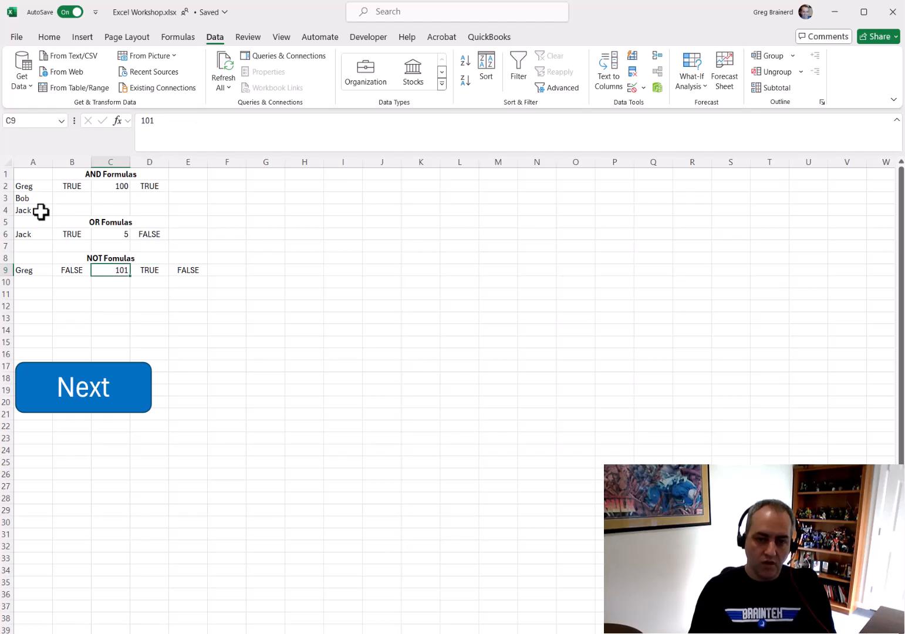
key(Right)
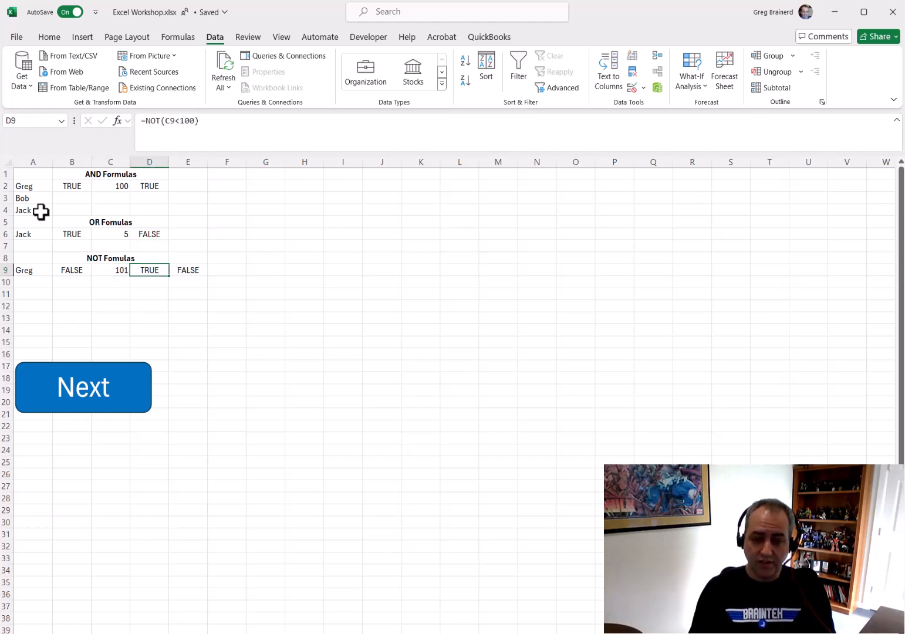
Set C9 to 99 and check the NOT formulas in D9 and E9.
key(Left)
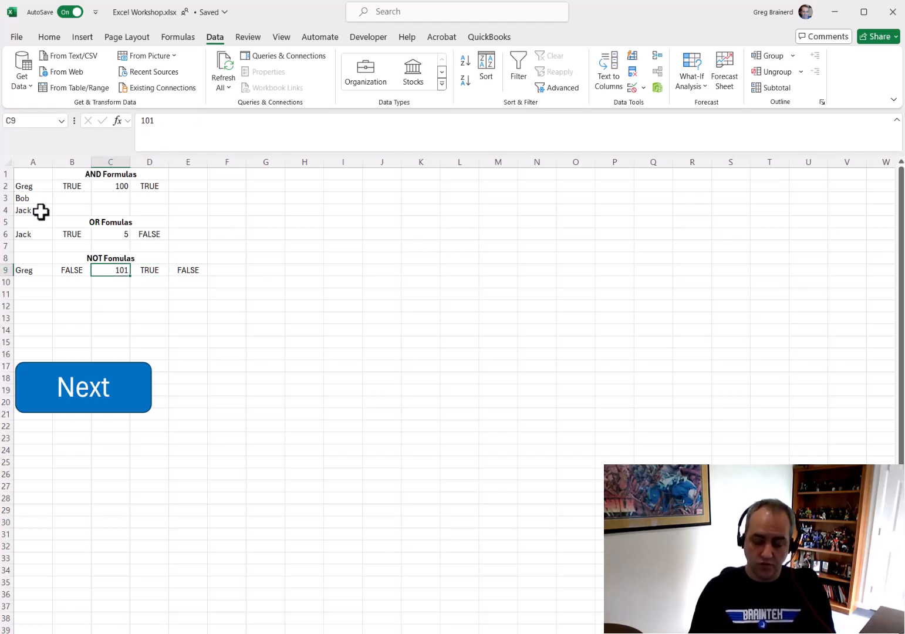
text(99)
key(Return)
key(Up)
key(Right)
key(Right)
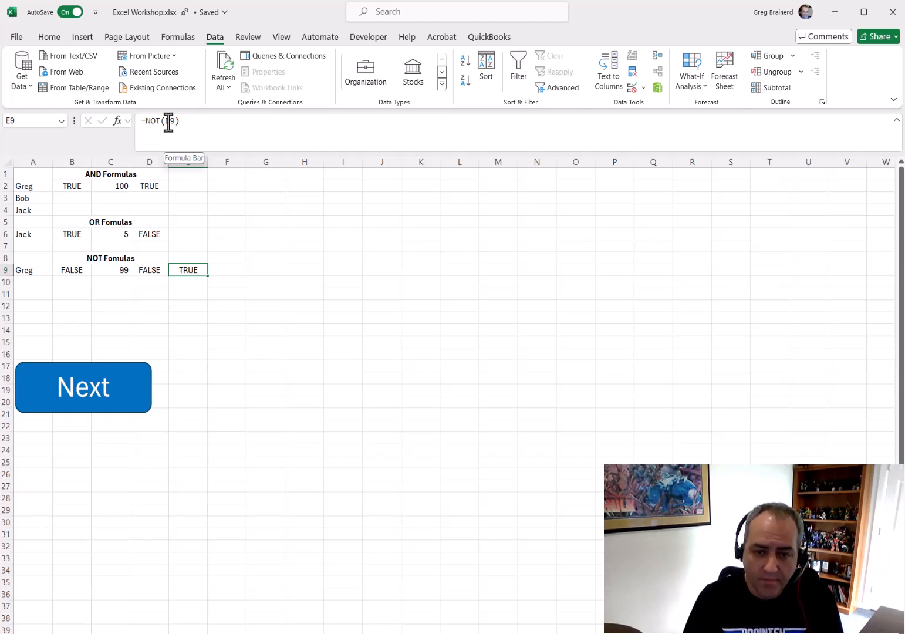
Set C9 to 101 and recheck the NOT formula in E9 that reverses D9.
key(Left)
key(Left)
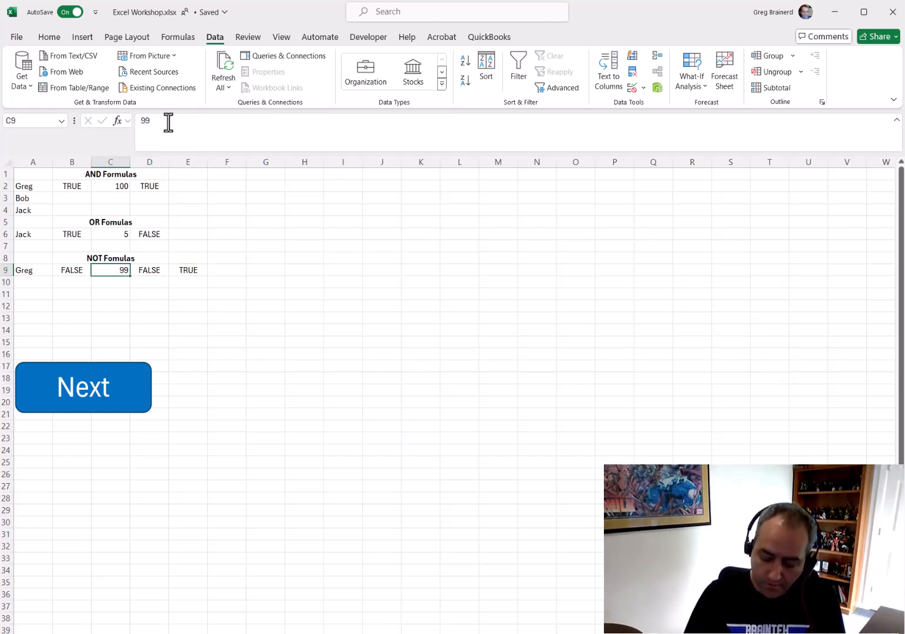
text(101)
key(Return)
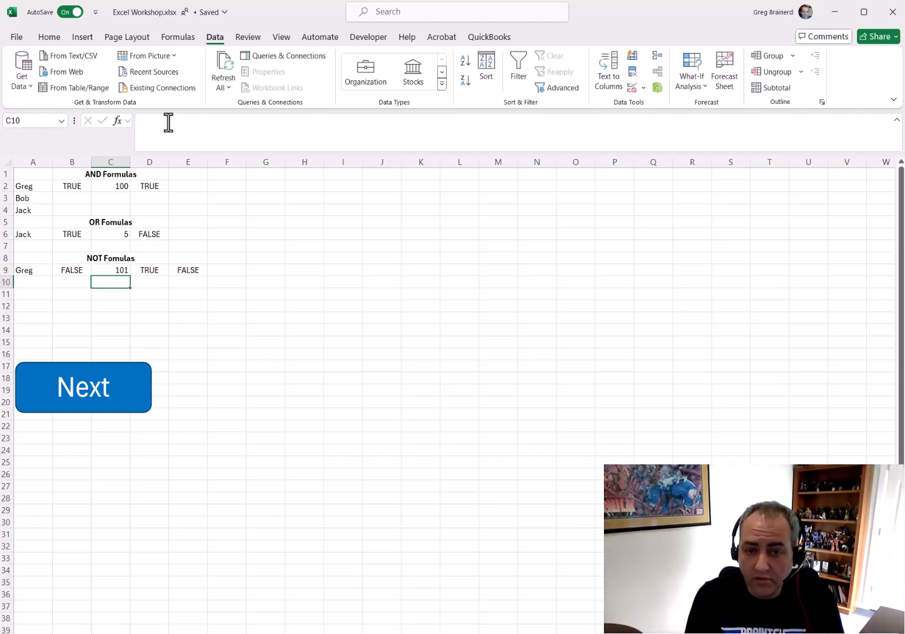
key(Up)
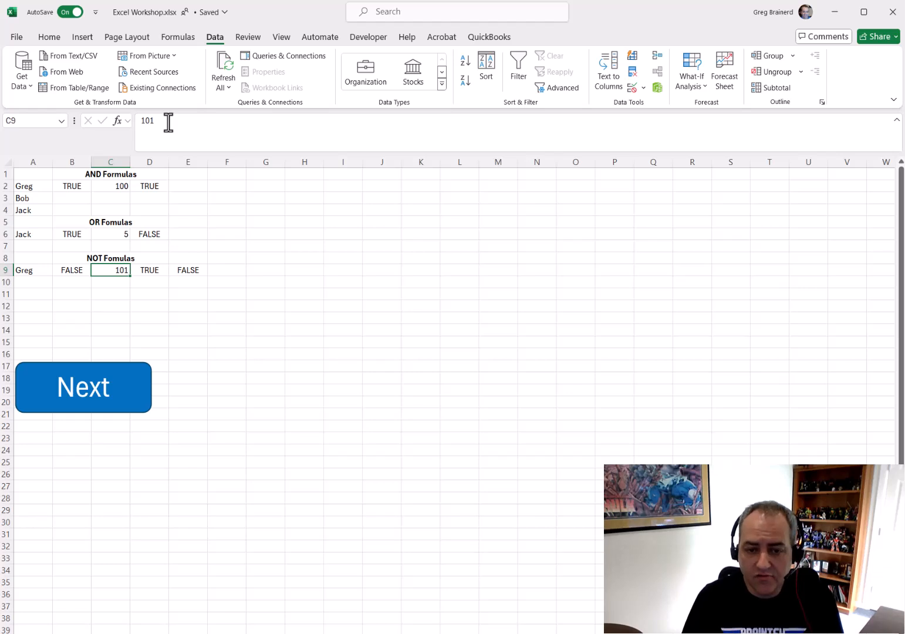
key(Right)
key(Right)
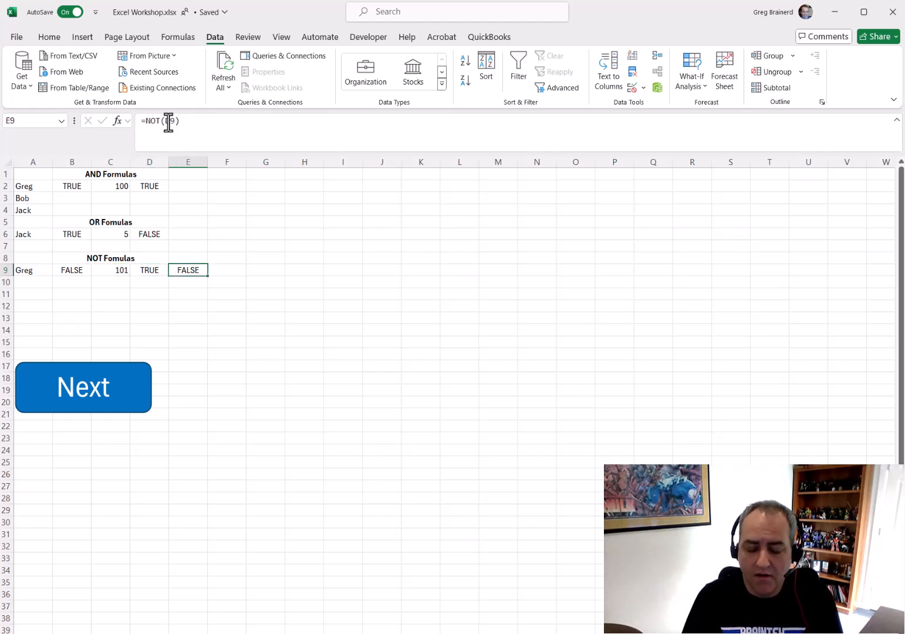